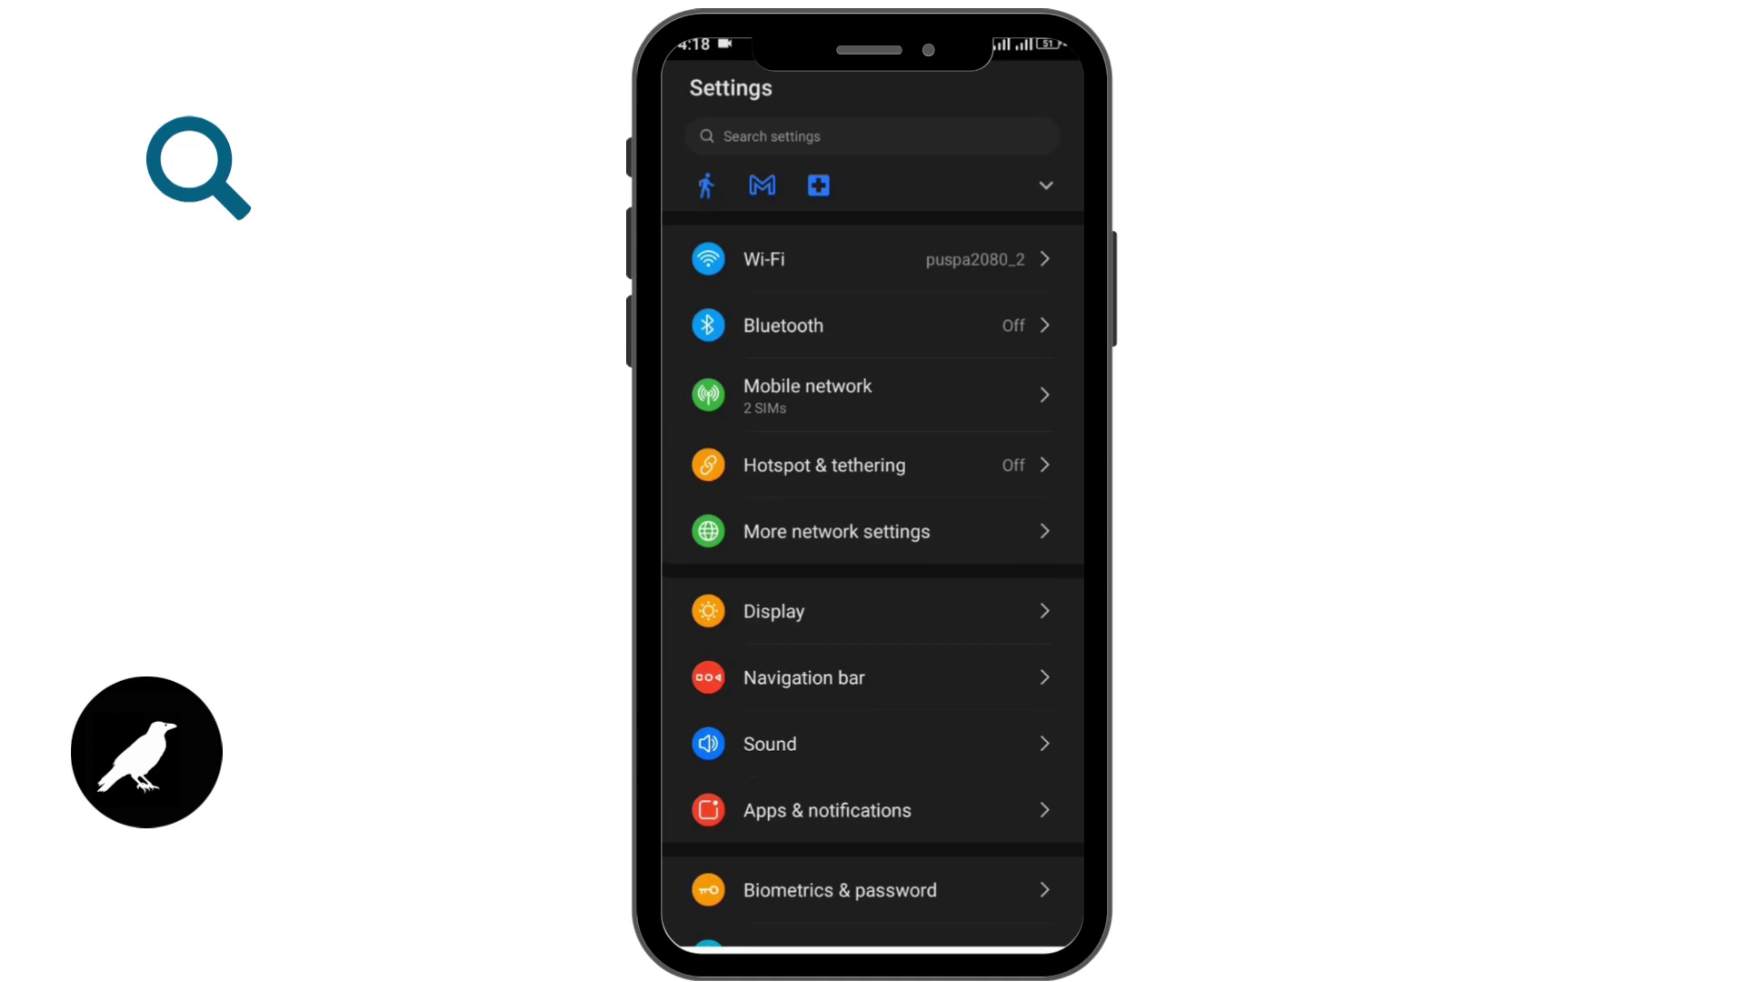
pyautogui.scroll(-2, 874, 546)
pyautogui.scroll(-4, 873, 545)
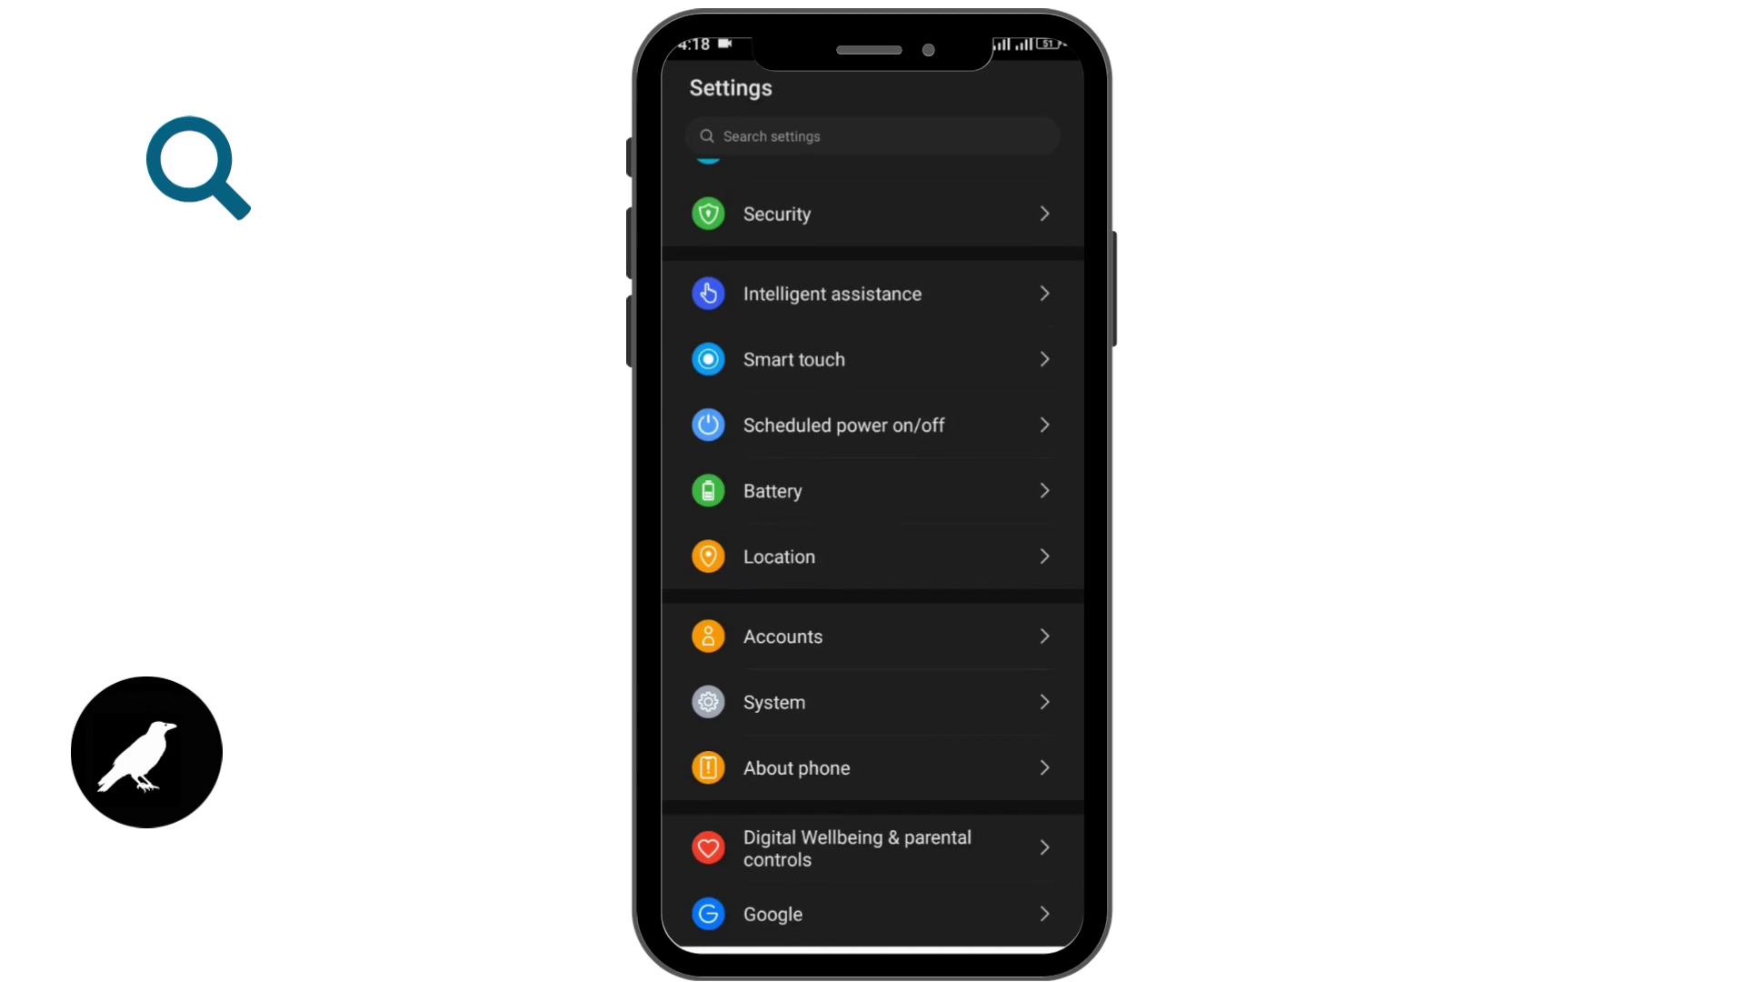
# Open the Languages list via System and Languages & input
pyautogui.click(774, 702)
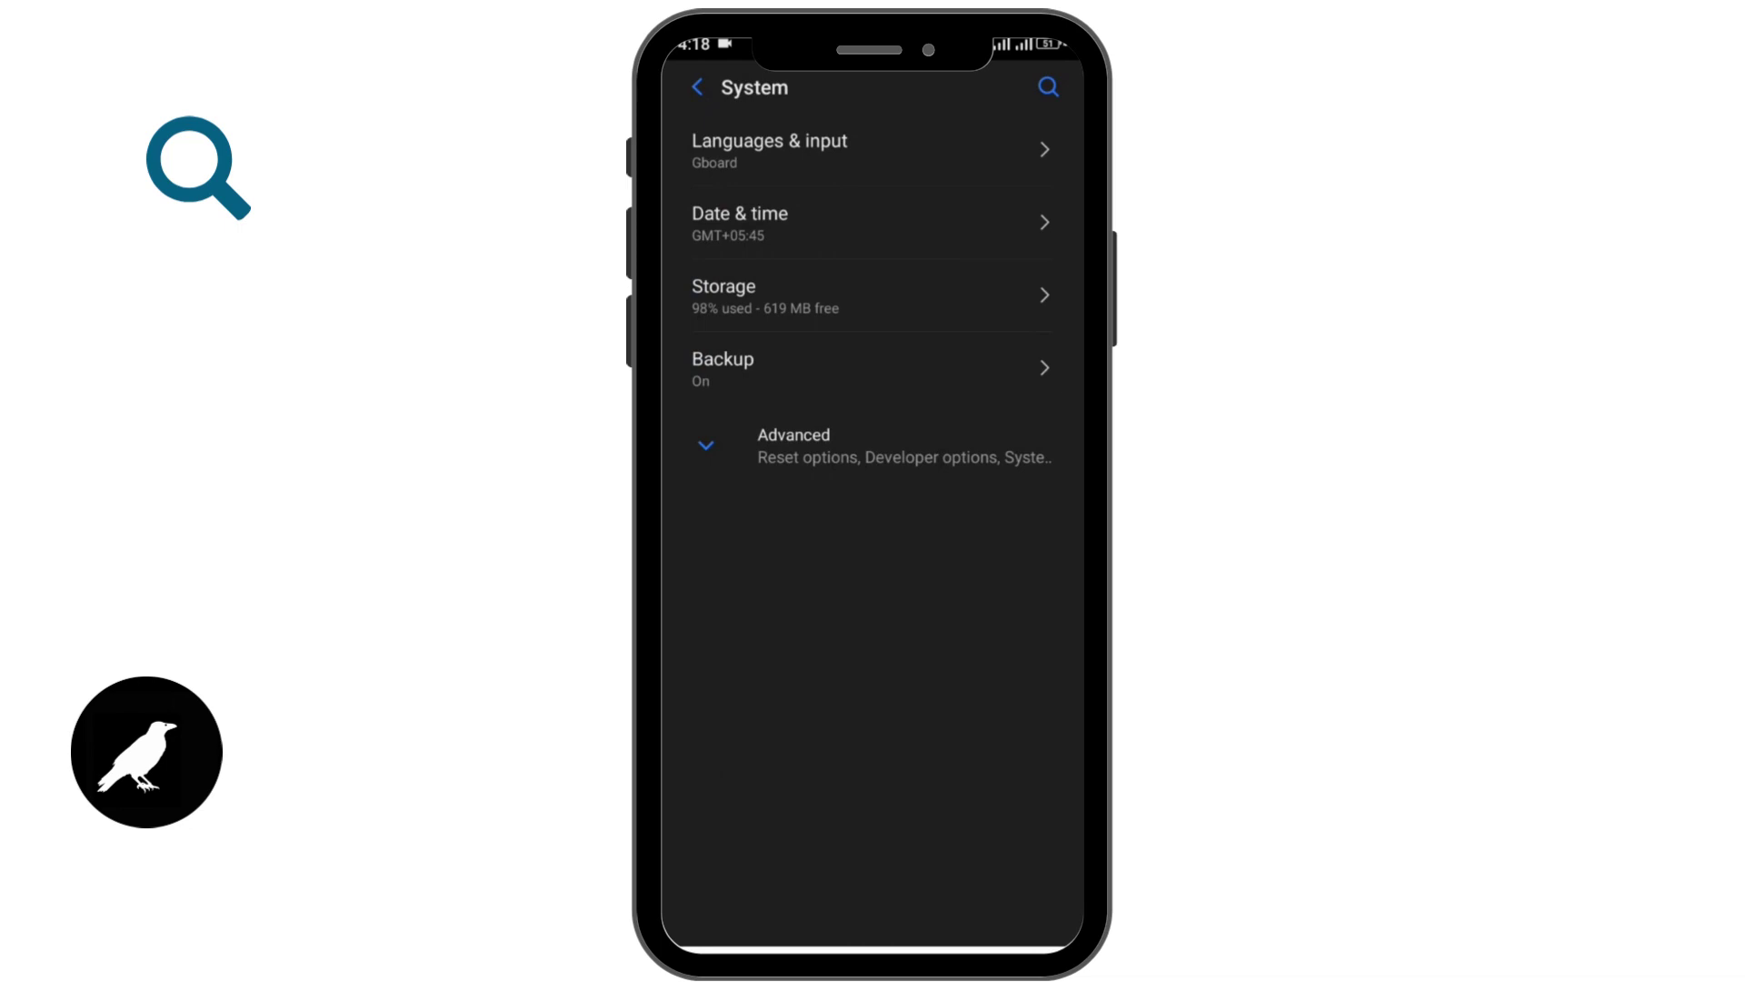
pyautogui.click(819, 150)
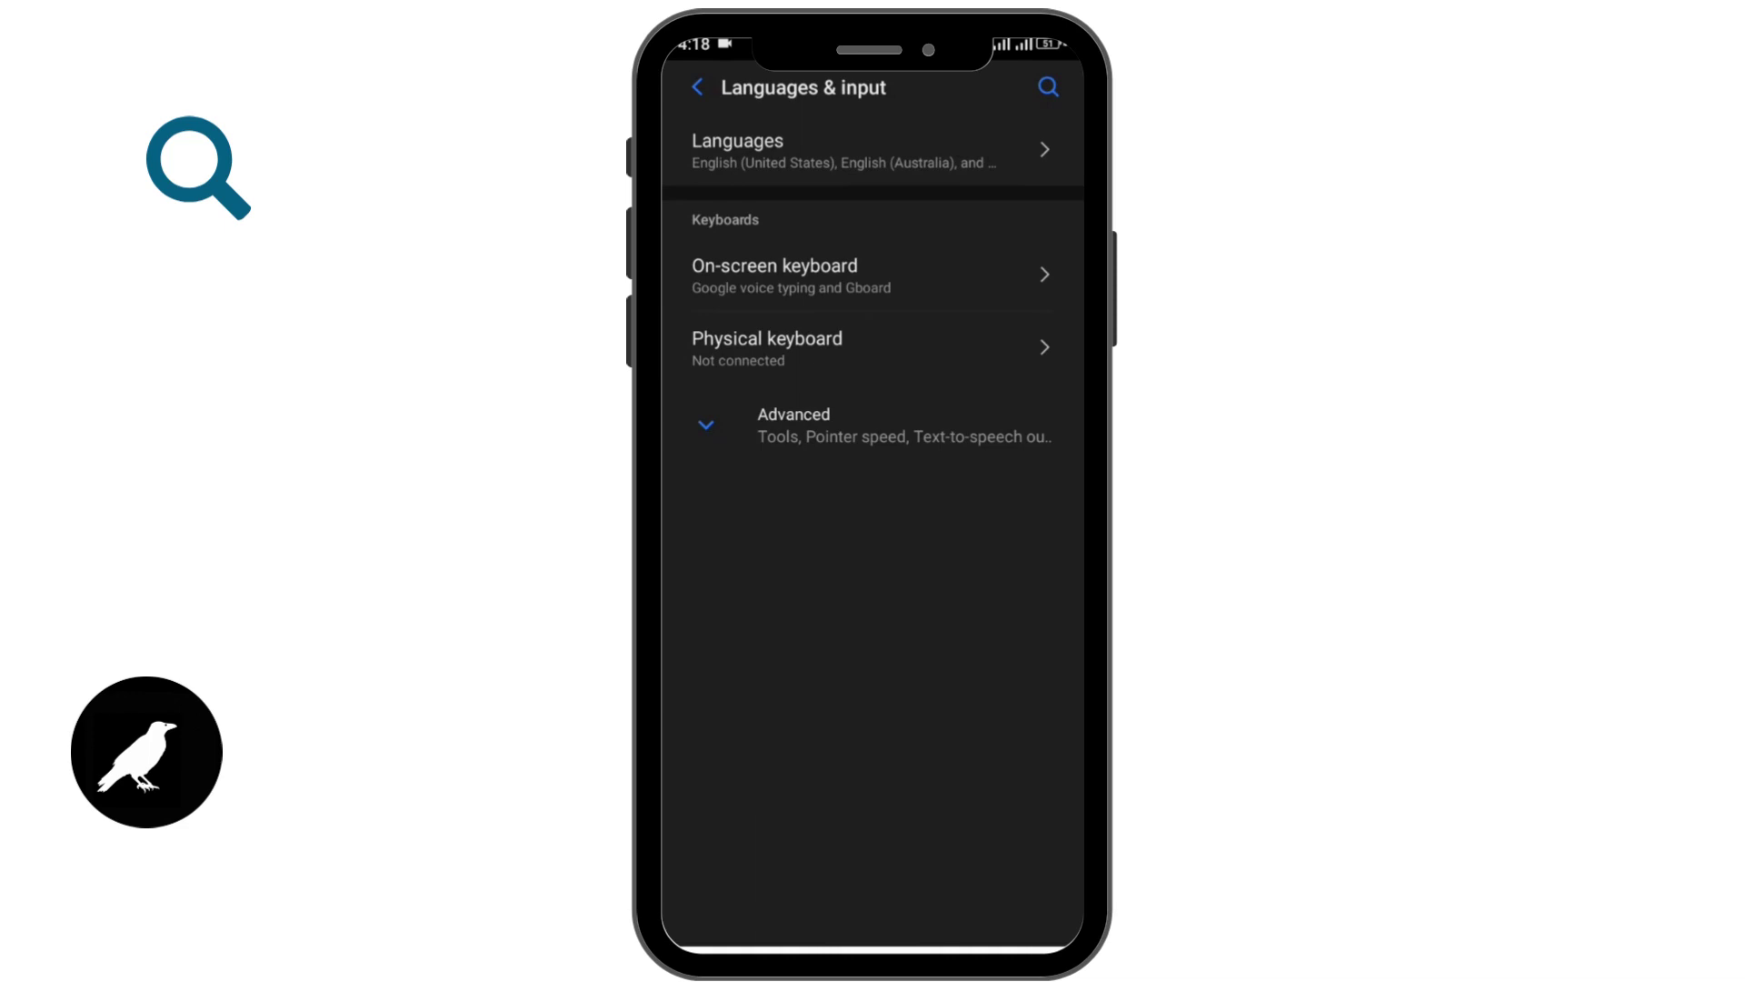
pyautogui.click(819, 149)
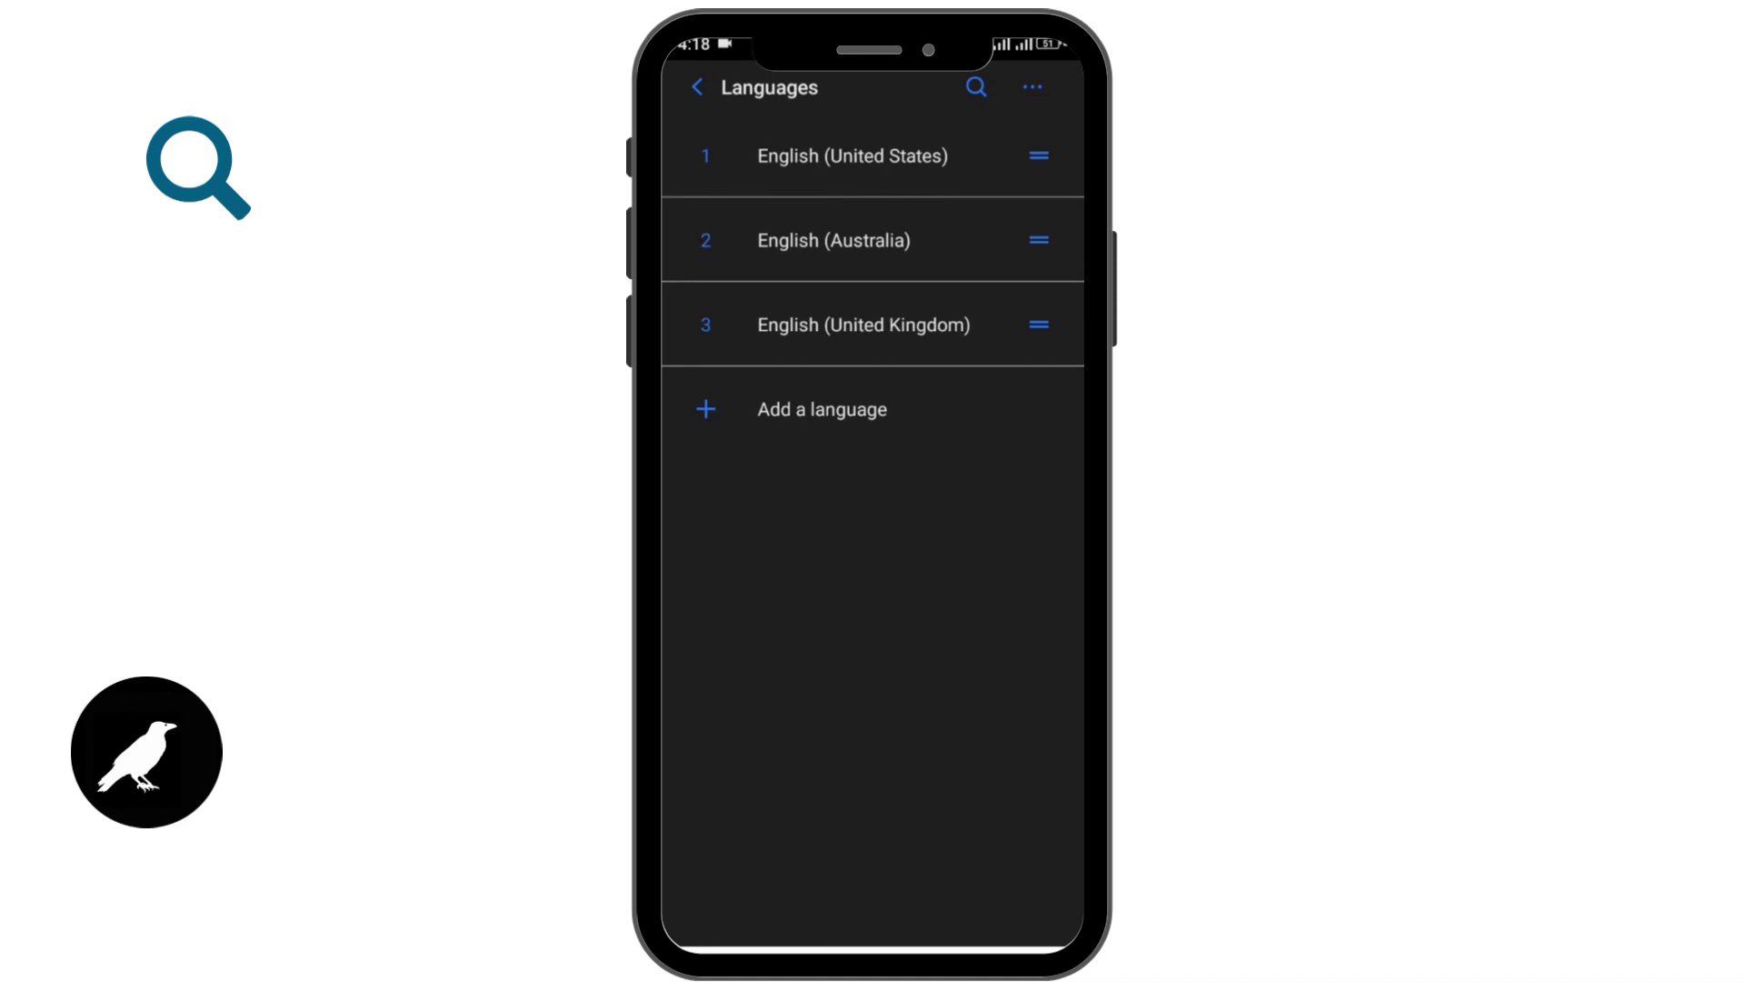
# Add नेपाली (नेपाल) from the suggested languages as the fourth entry
pyautogui.click(822, 409)
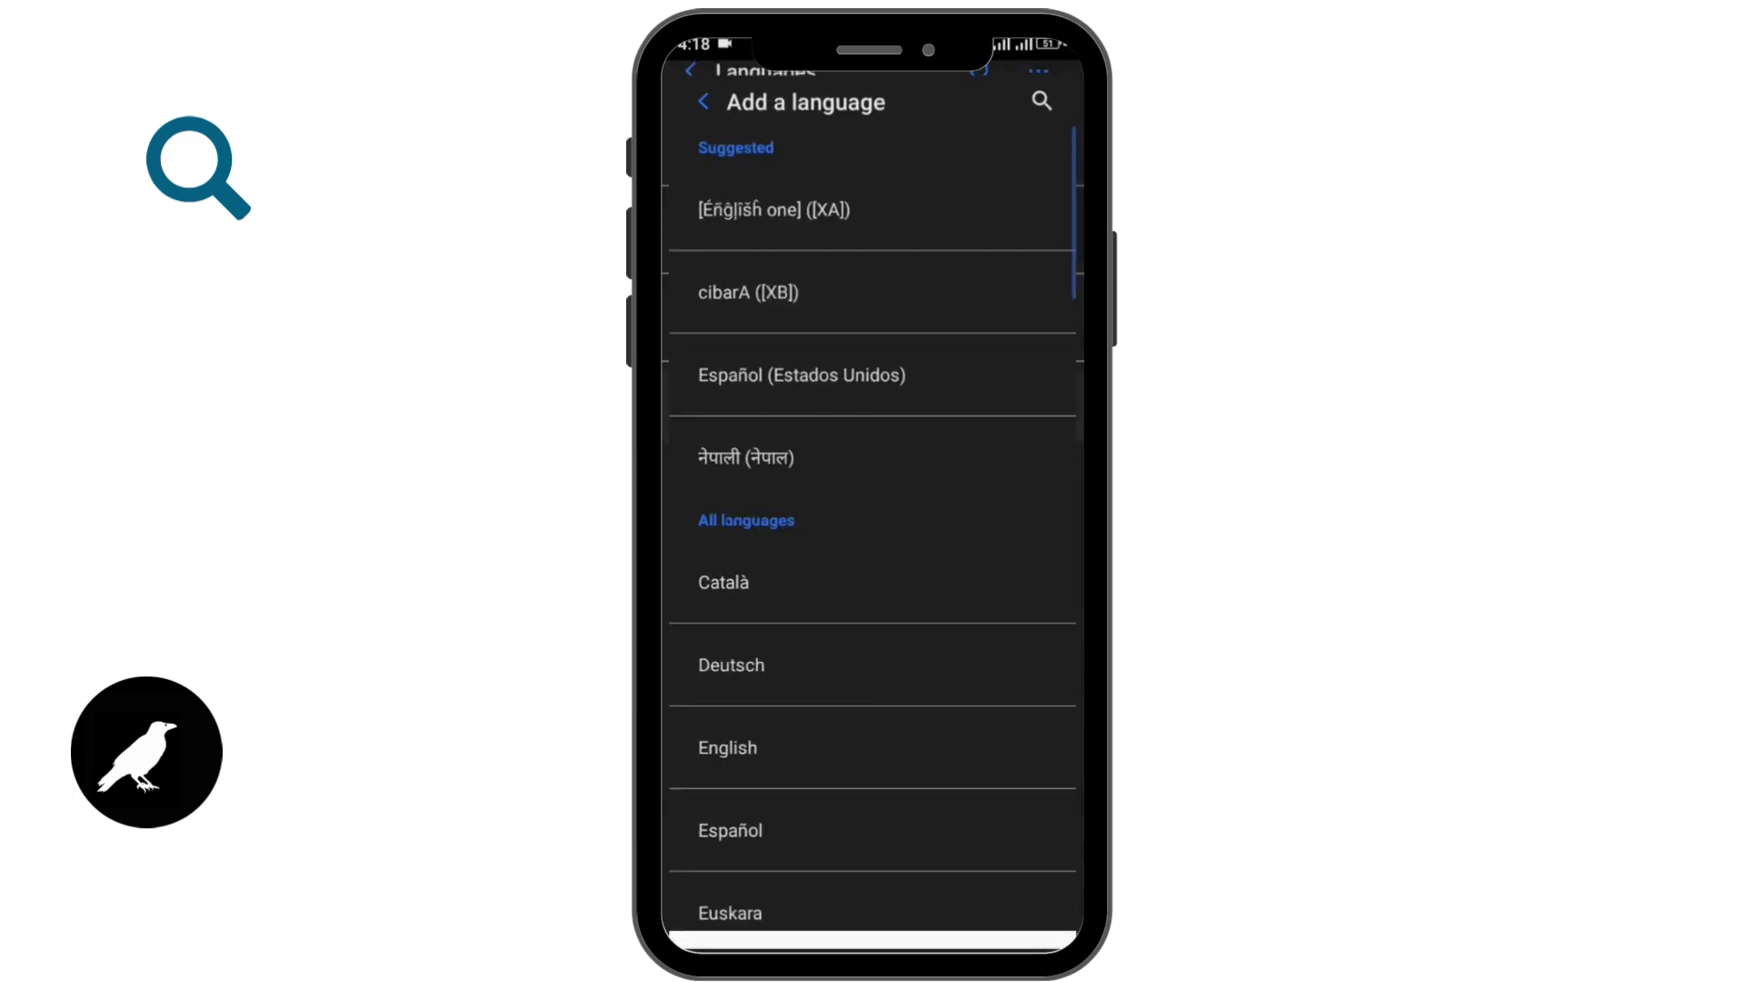
pyautogui.scroll(-5, 873, 526)
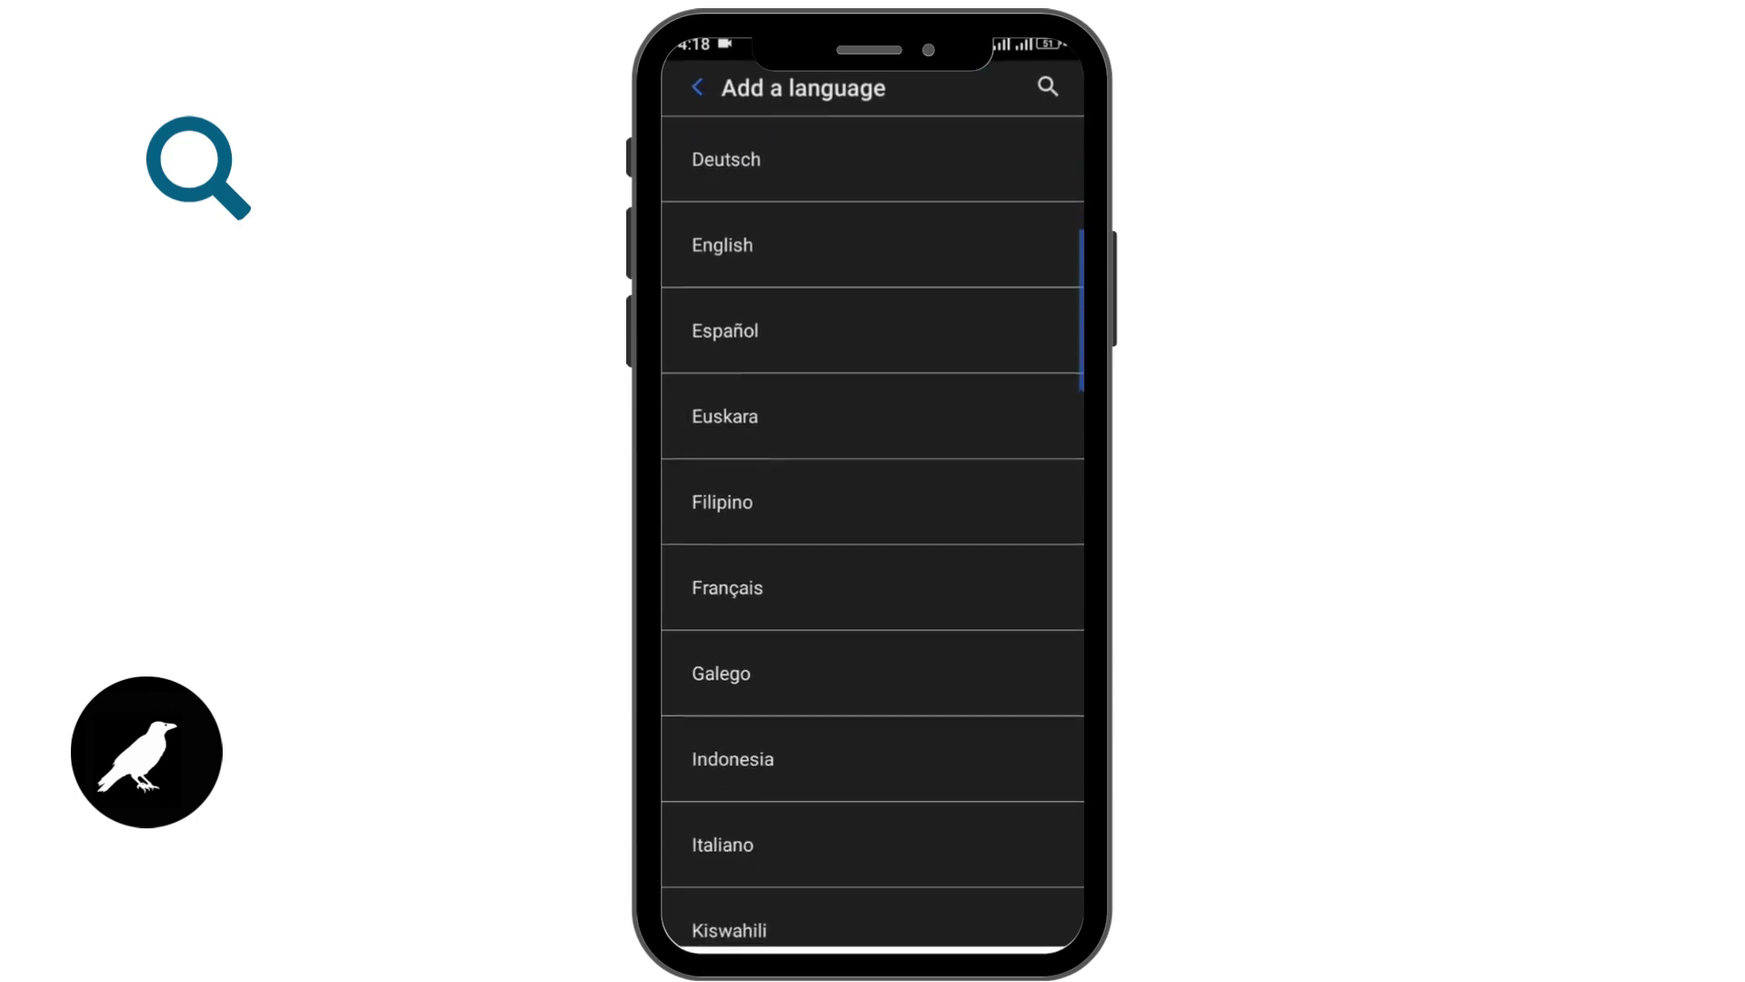
pyautogui.scroll(5, 872, 527)
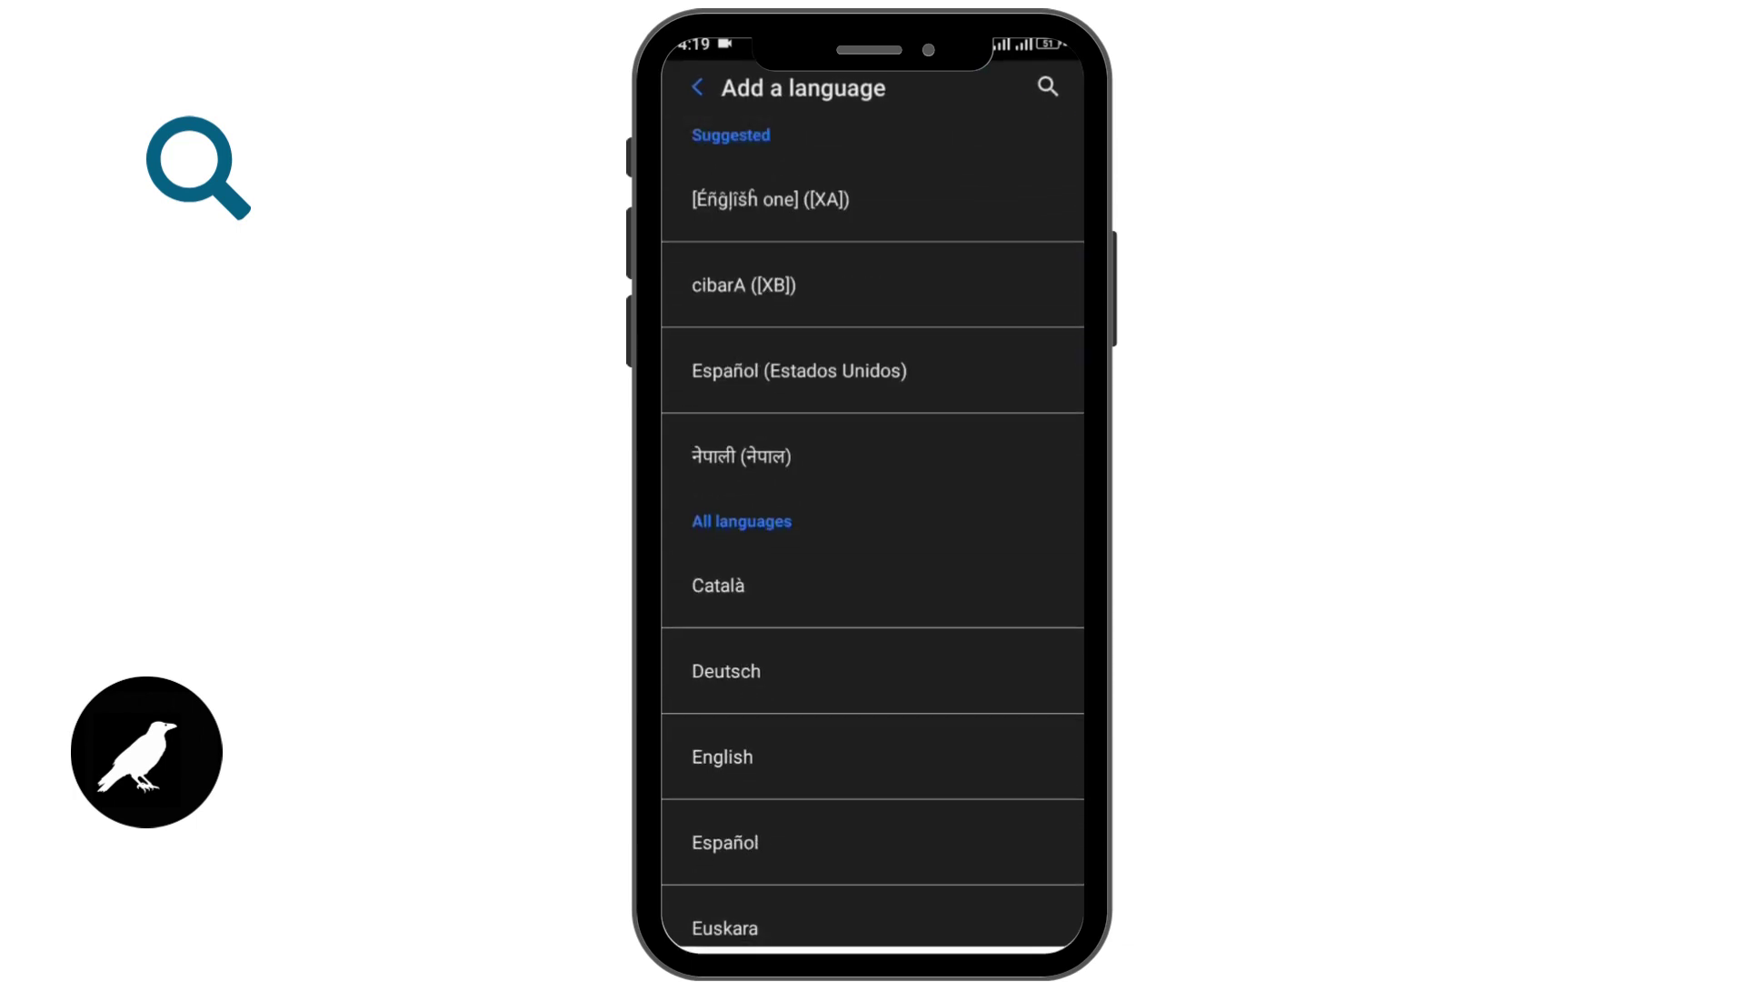
pyautogui.click(873, 456)
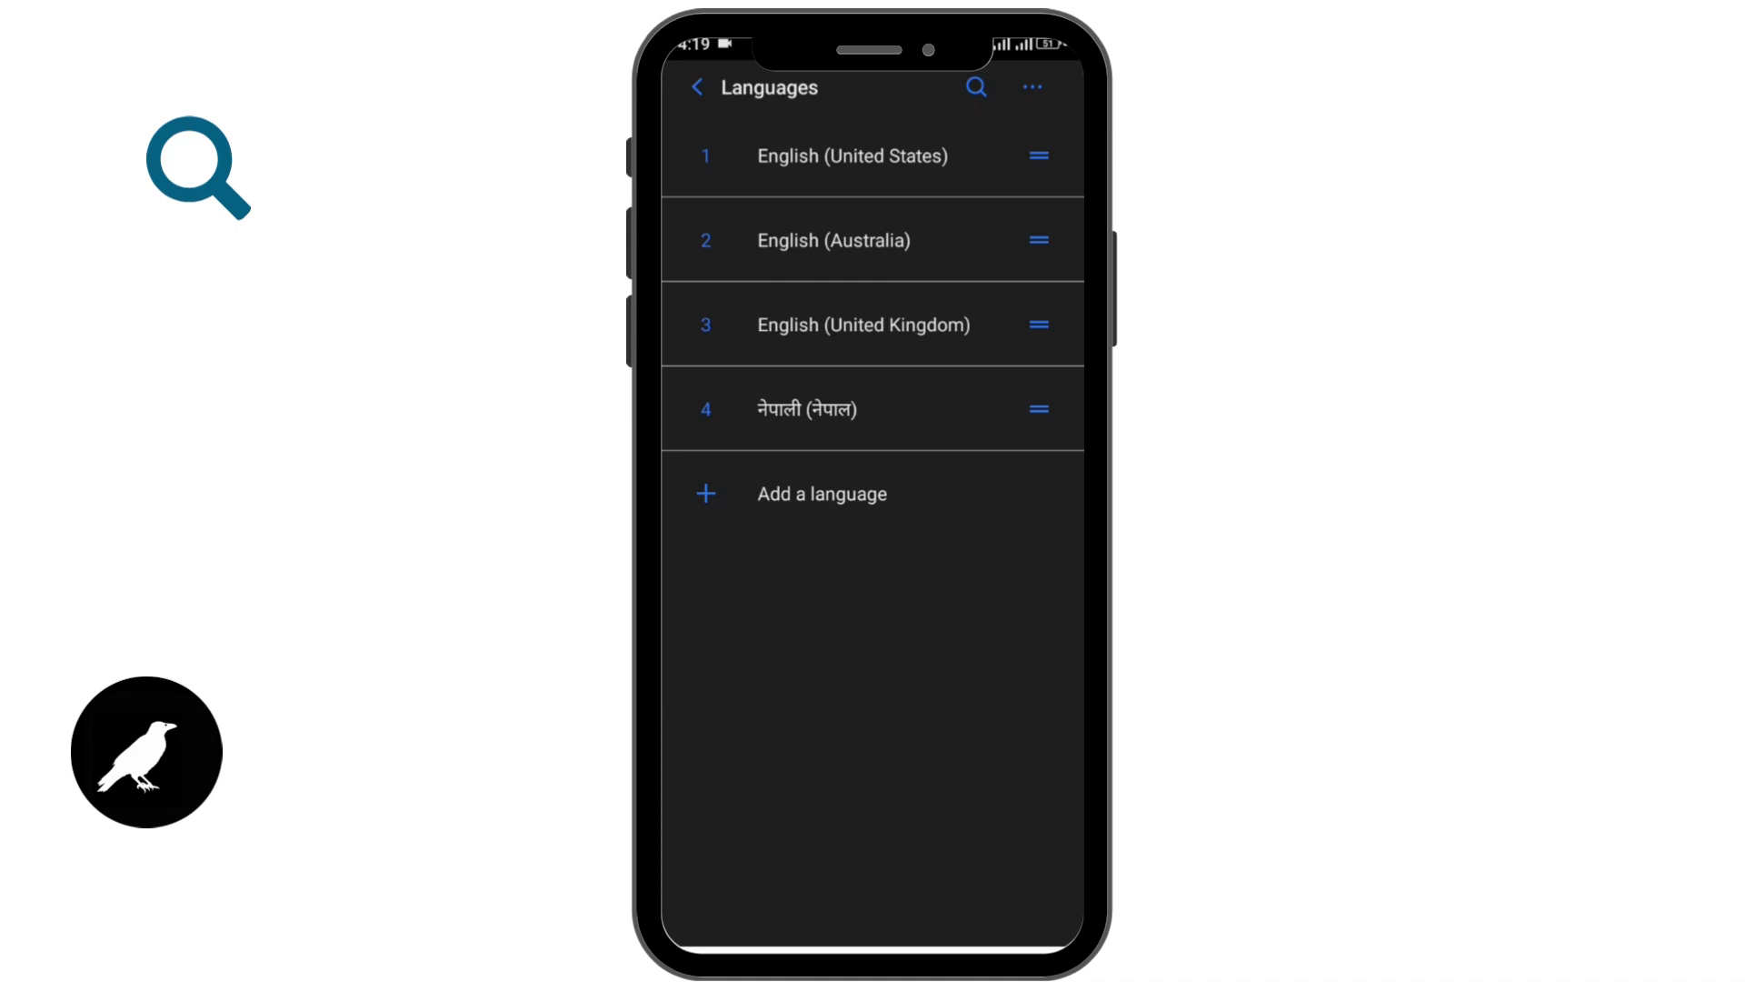
# Drag नेपाली (नेपाल) above the three English variants into first place
pyautogui.moveTo(1039, 409); pyautogui.dragTo(1039, 136)
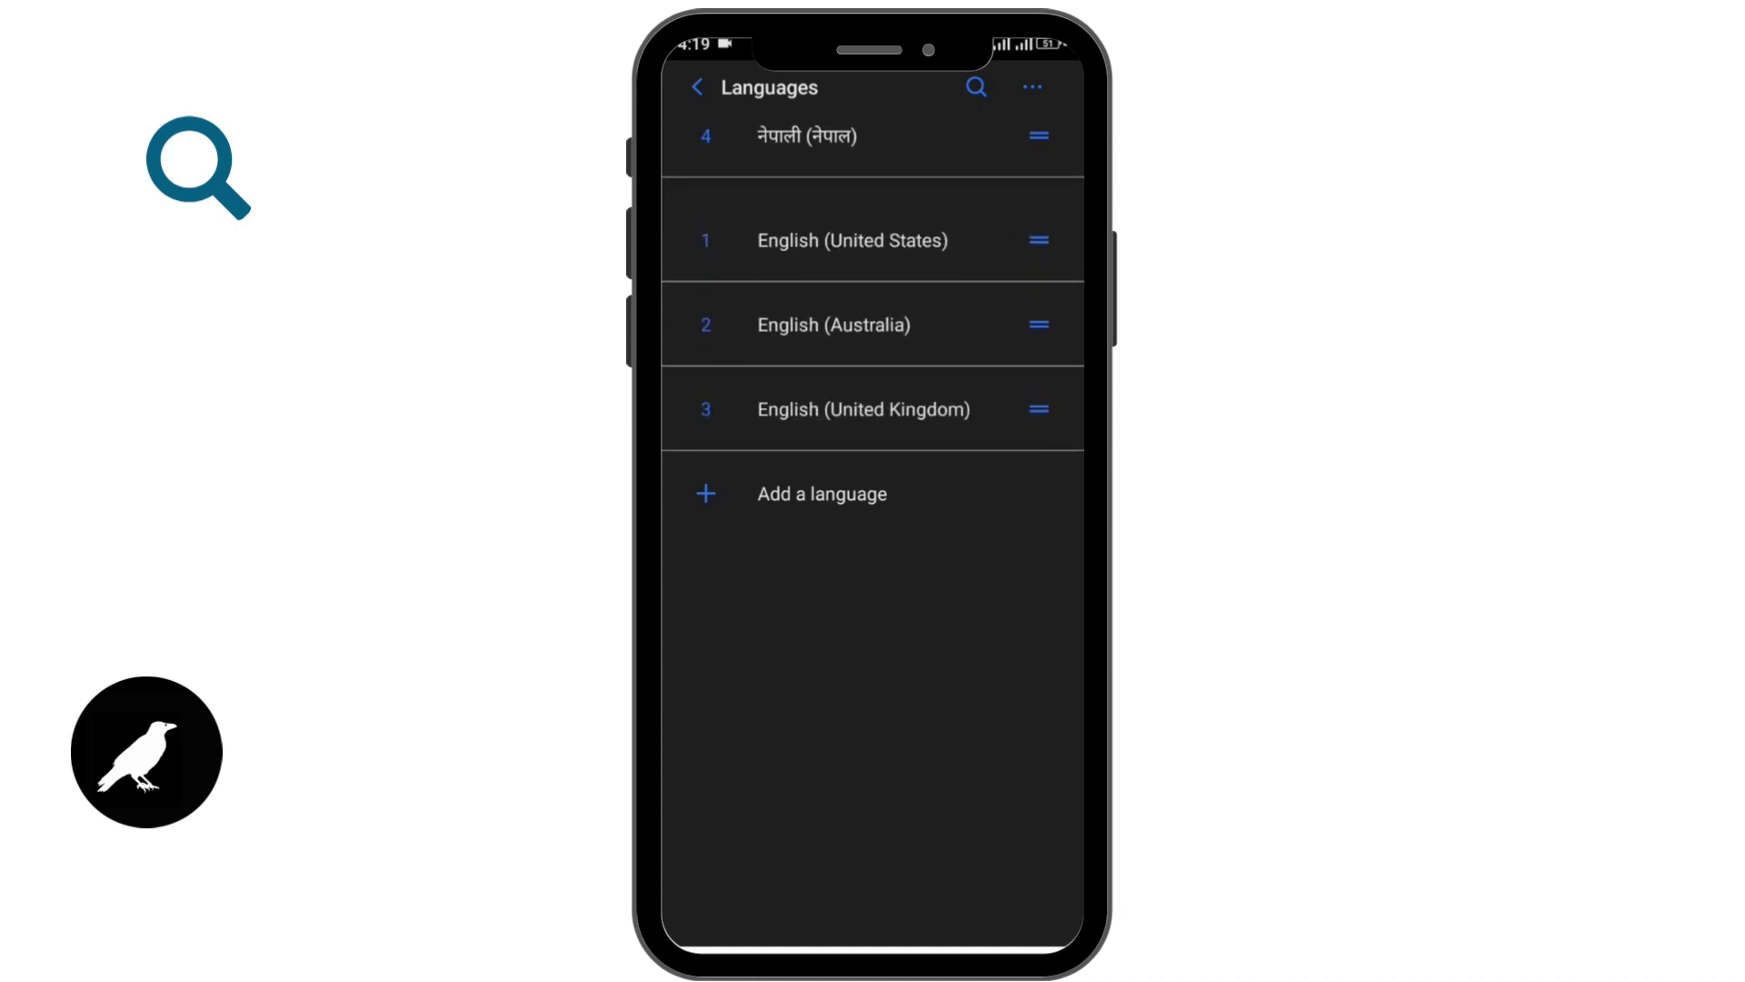
pyautogui.moveTo(1040, 136); pyautogui.dragTo(1040, 156)
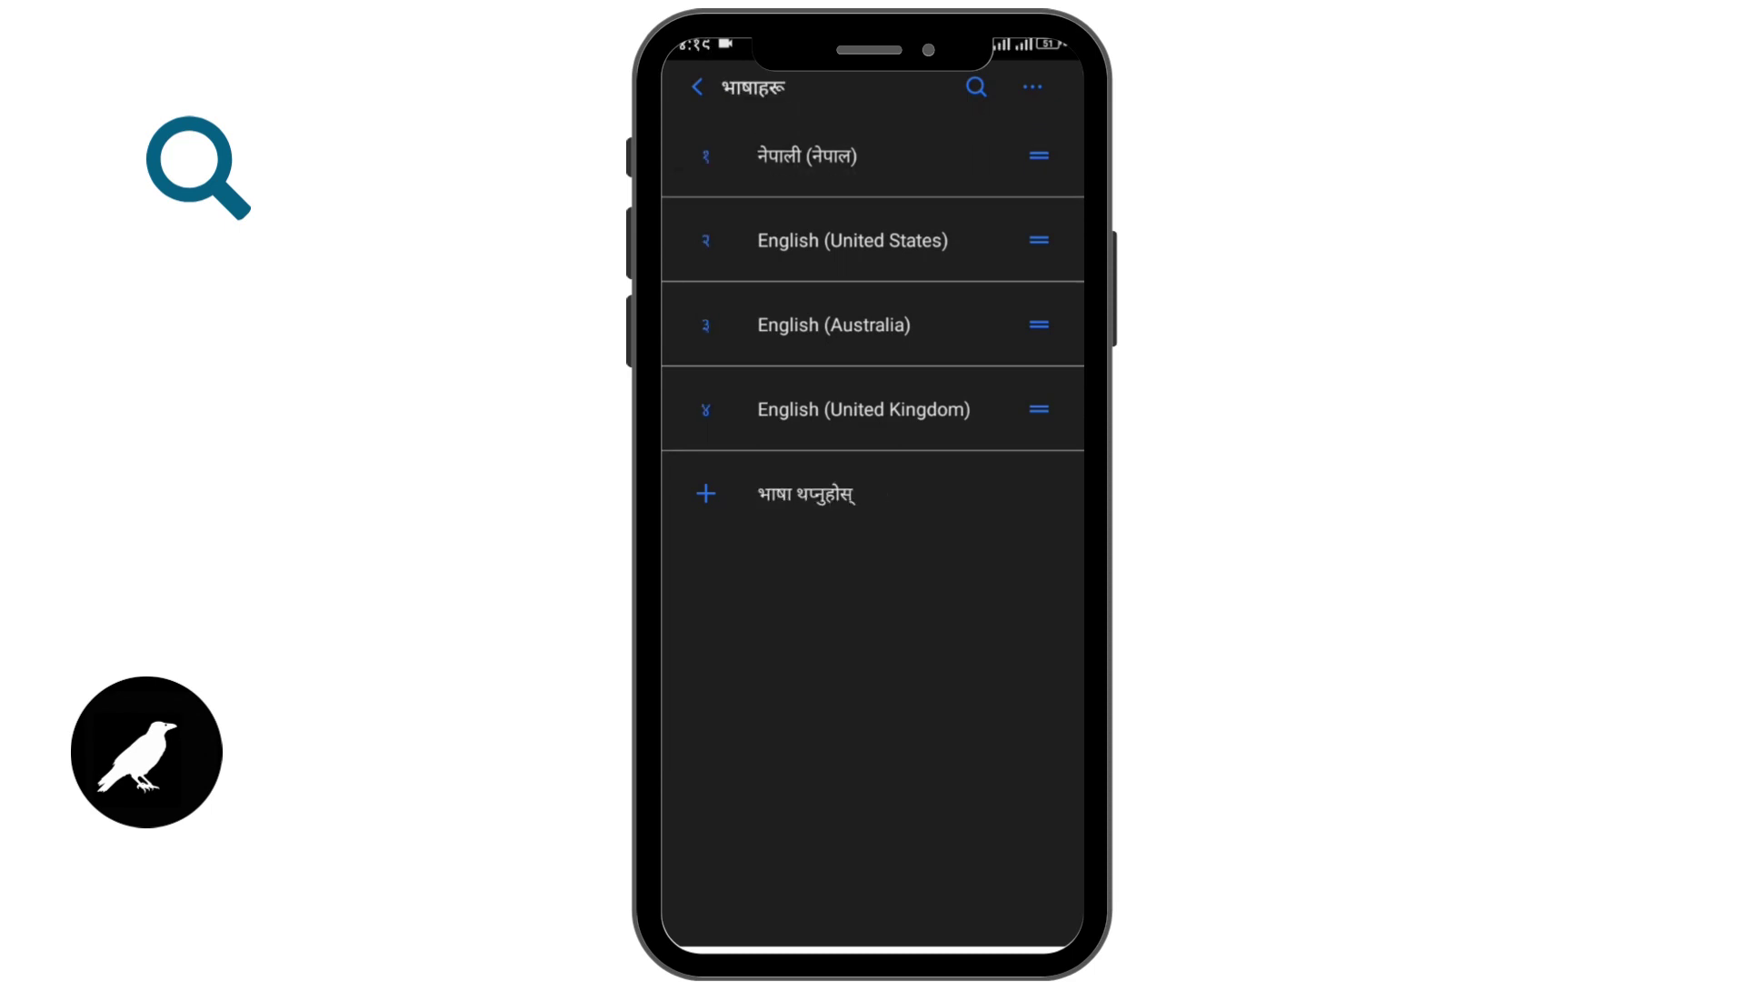